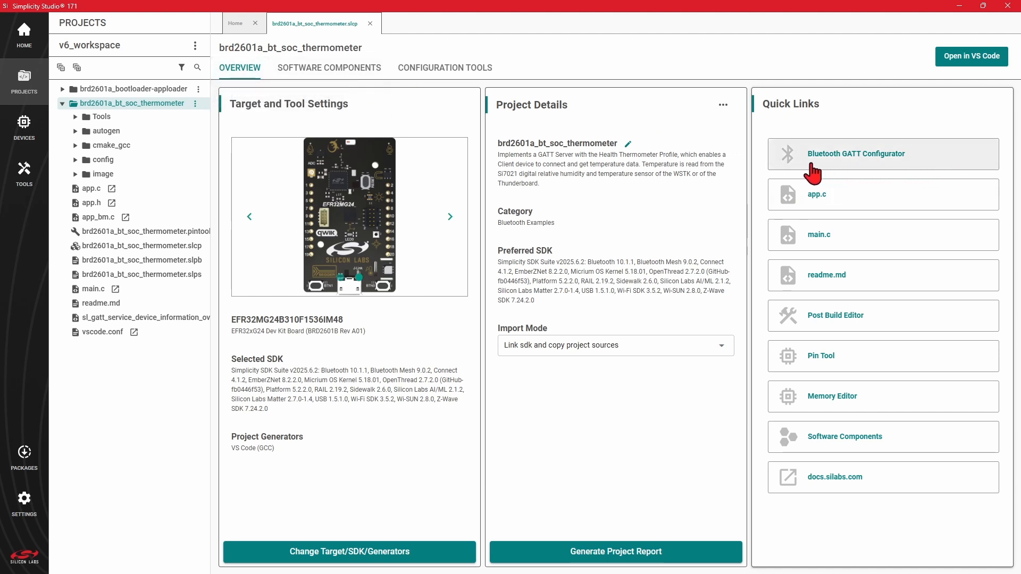
Step: Switch to VS Code and open gatt_configuration.btconf from the config/btconf folder of the brd2601a_bt_soc_thermometer project
left_click(482, 74)
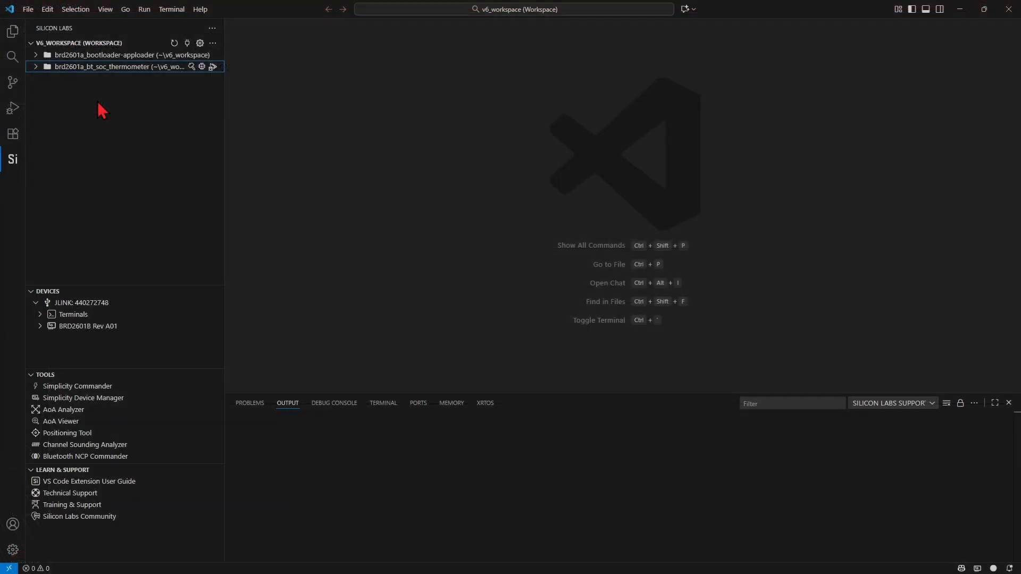
left_click(53, 102)
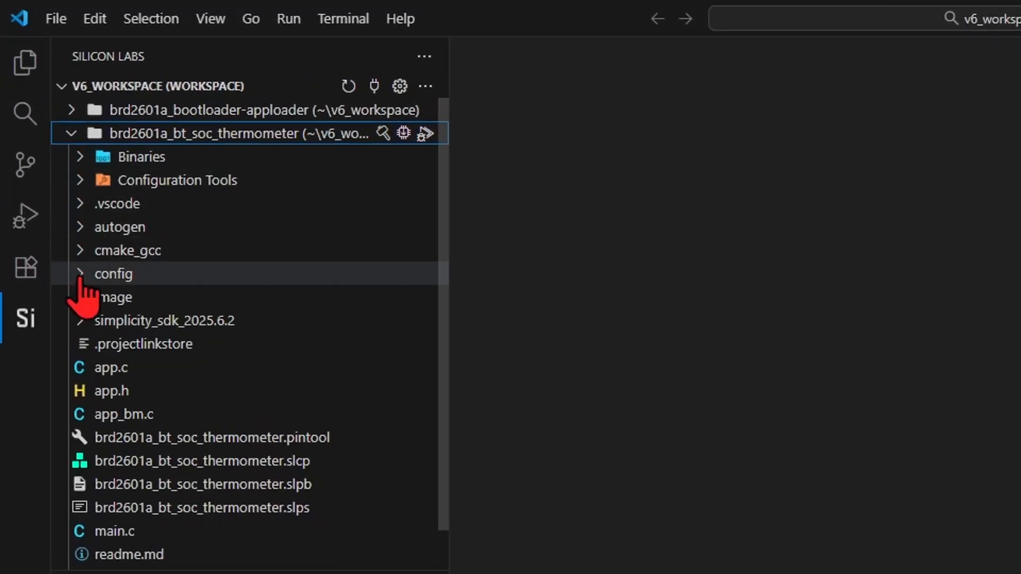
left_click(79, 276)
left_click(85, 296)
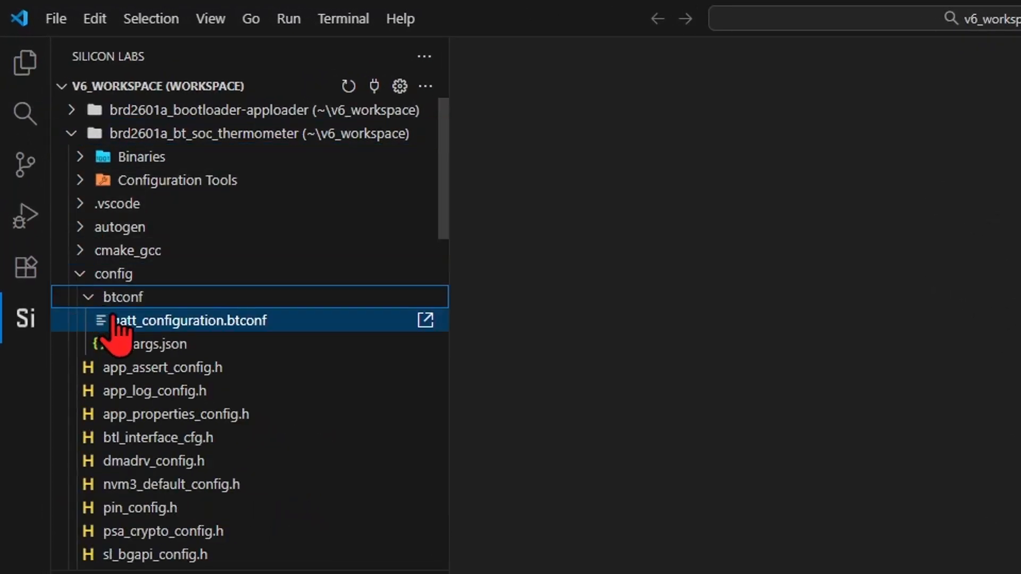
left_click(194, 325)
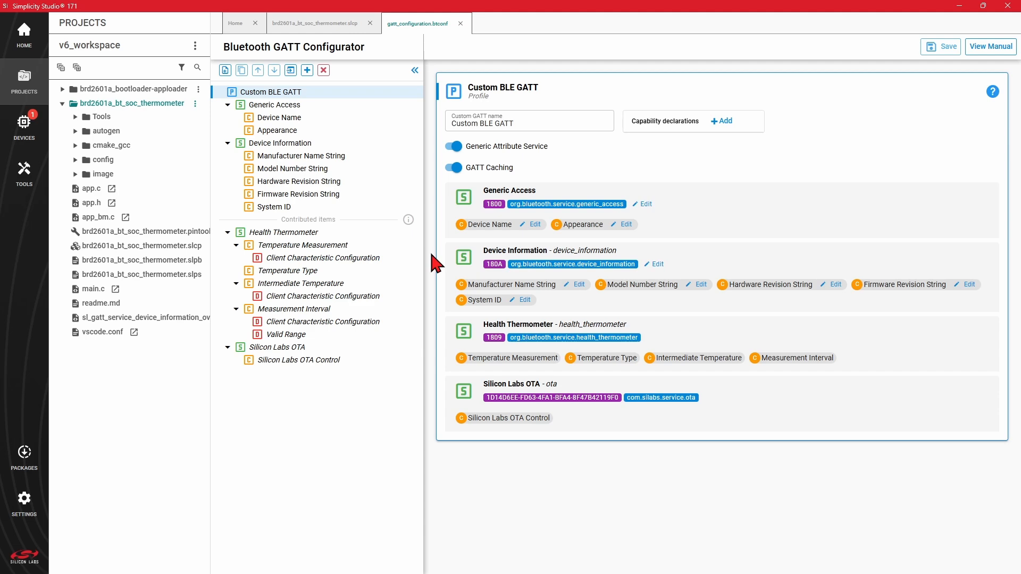
Step: Review the Generic Access, Device Information, Health Thermometer and Silicon Labs OTA services, plus the note on contributed items
left_click(305, 106)
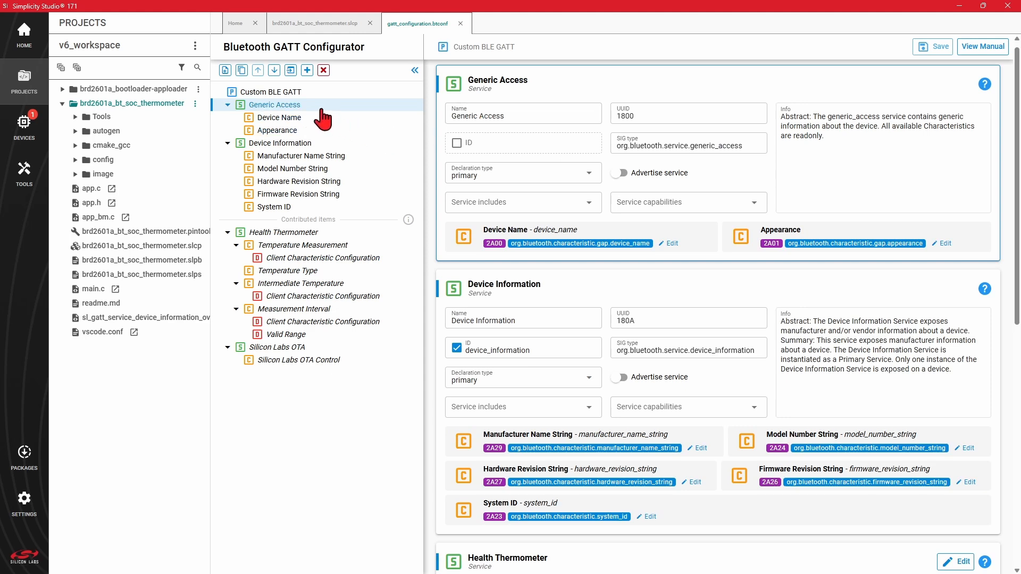
left_click(307, 146)
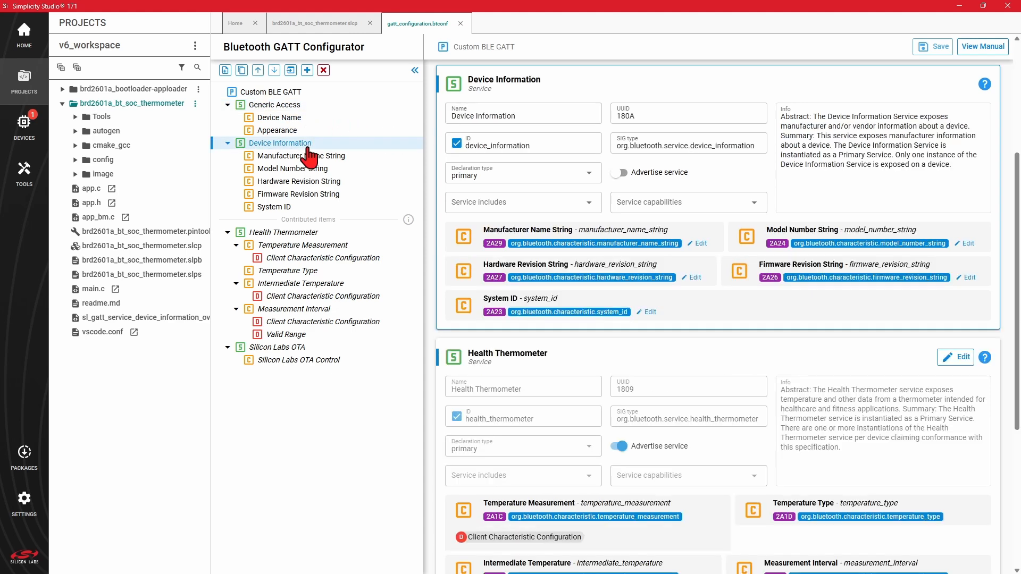
left_click(306, 234)
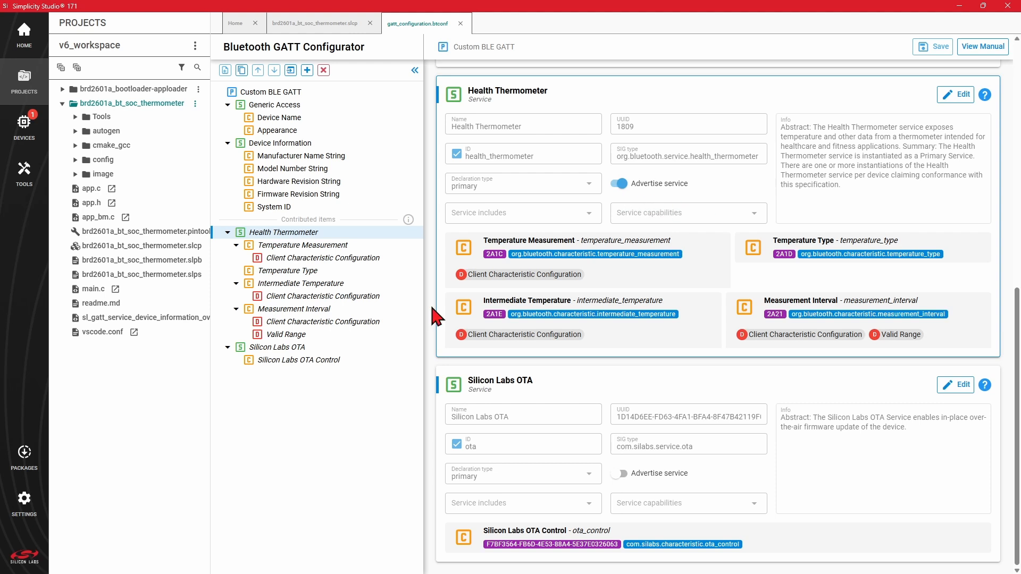
left_click(291, 348)
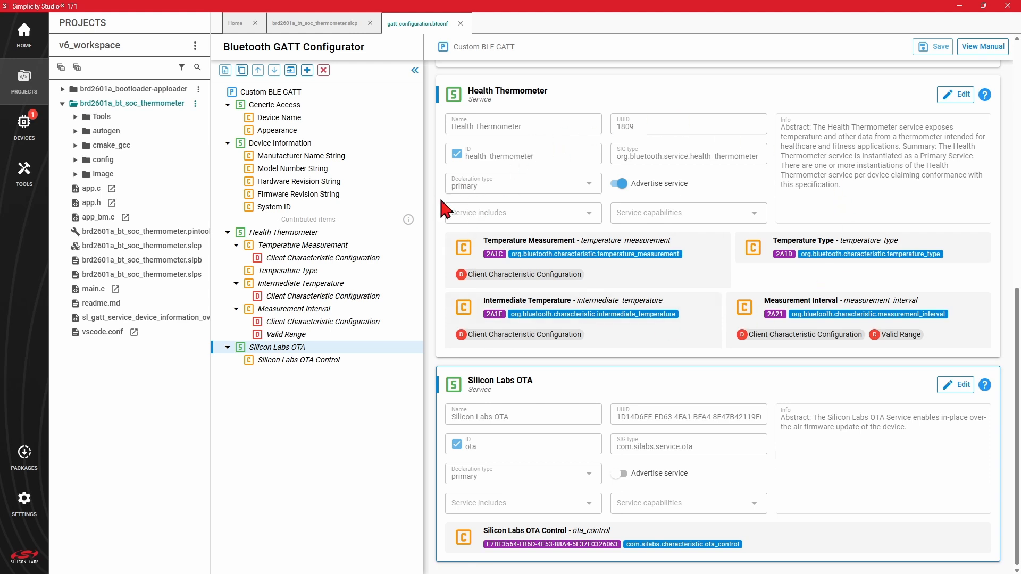
mouse_move(413, 223)
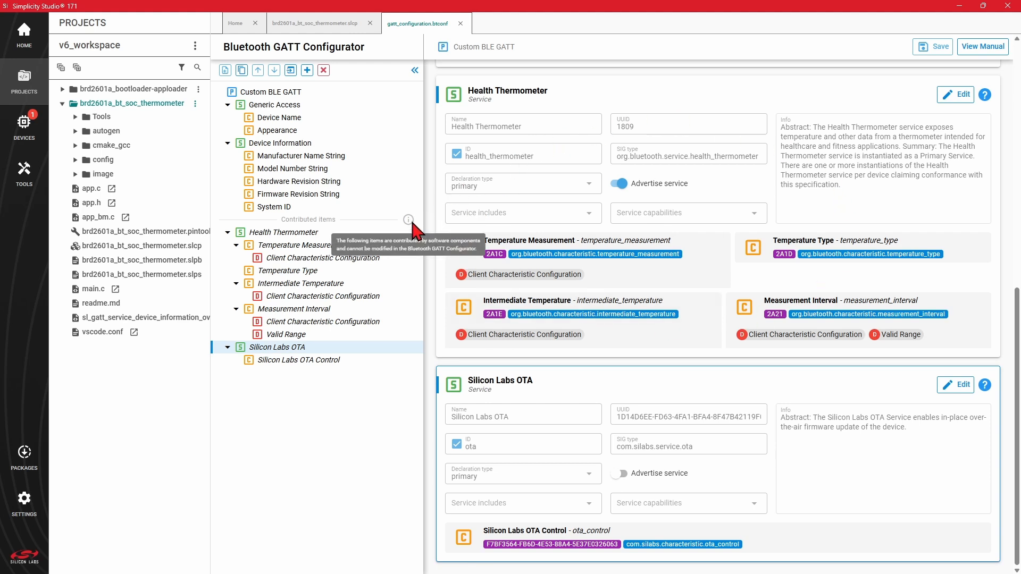
Step: View the Health Thermometer API among the project's software components and return to the GATT configuration
left_click(328, 39)
left_click(353, 76)
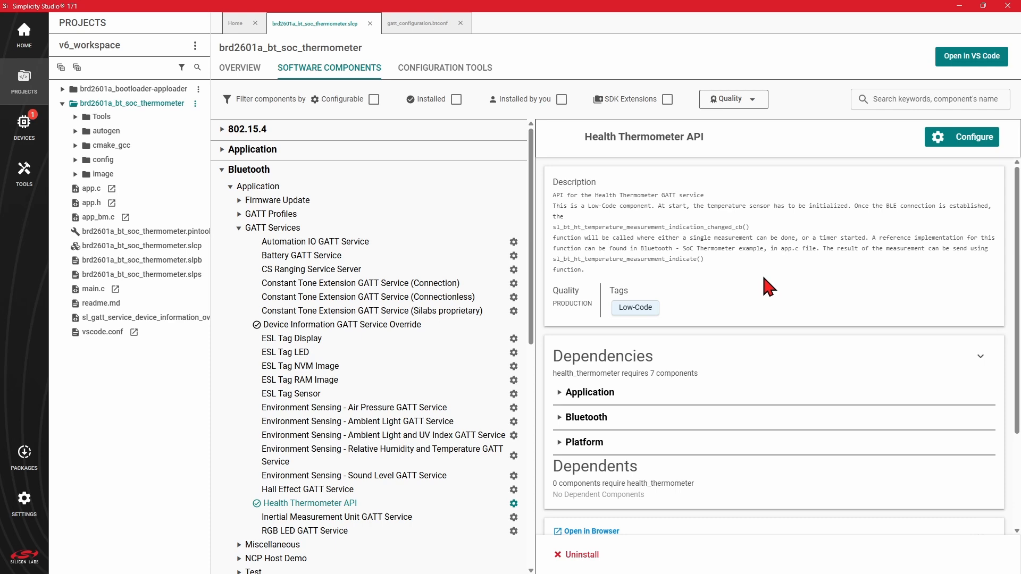
left_click(435, 27)
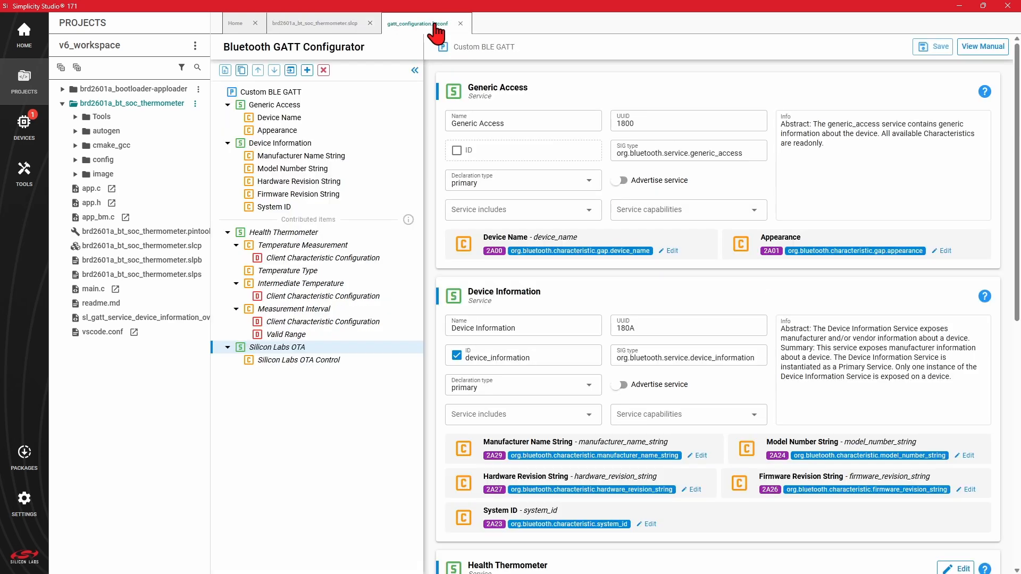
Step: Inspect the Generic Access service, the Manufacturer Name String and System ID characteristics, and Temperature Measurement's Client Characteristic Configuration descriptor
left_click(392, 106)
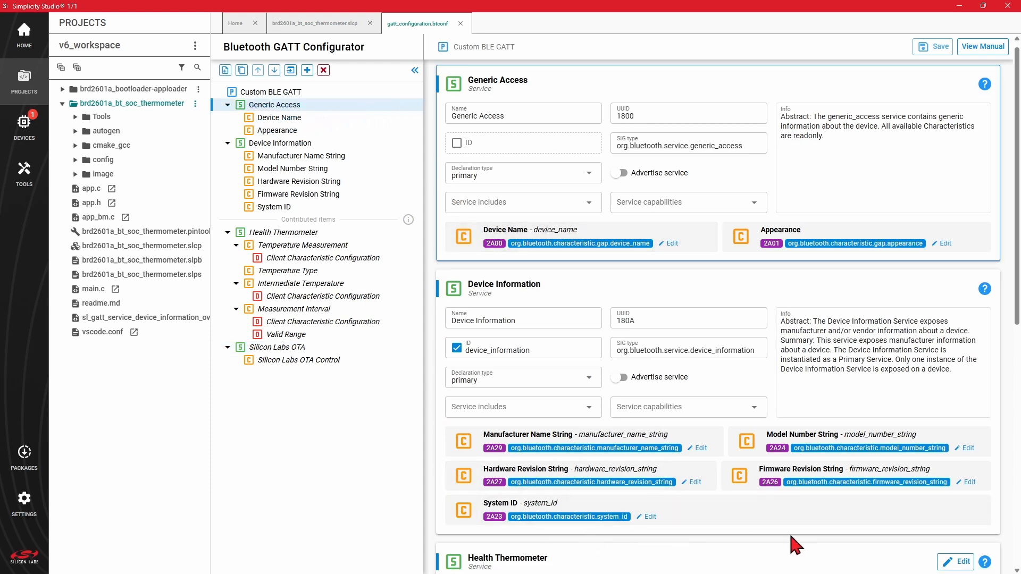
left_click(335, 157)
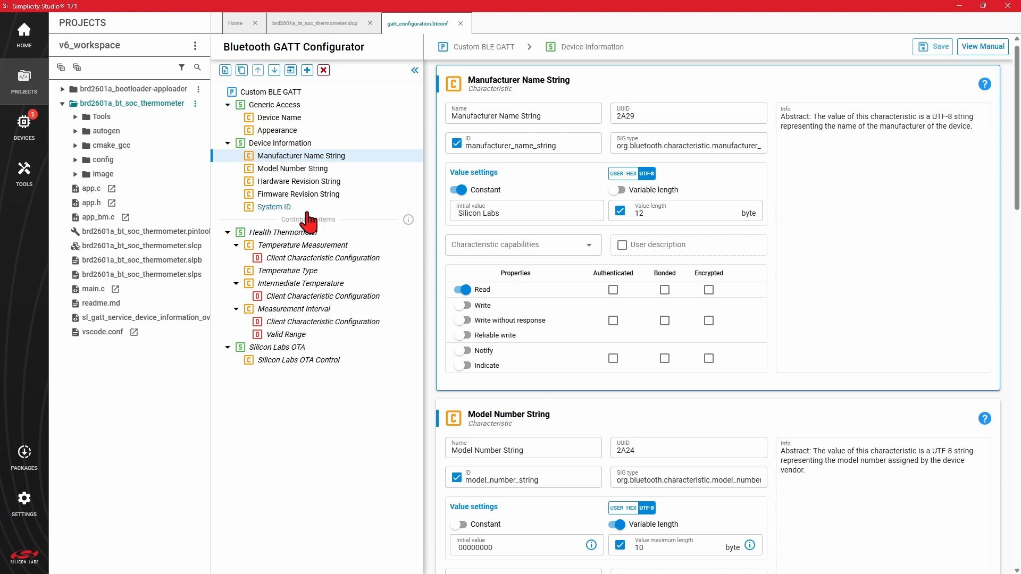
left_click(286, 210)
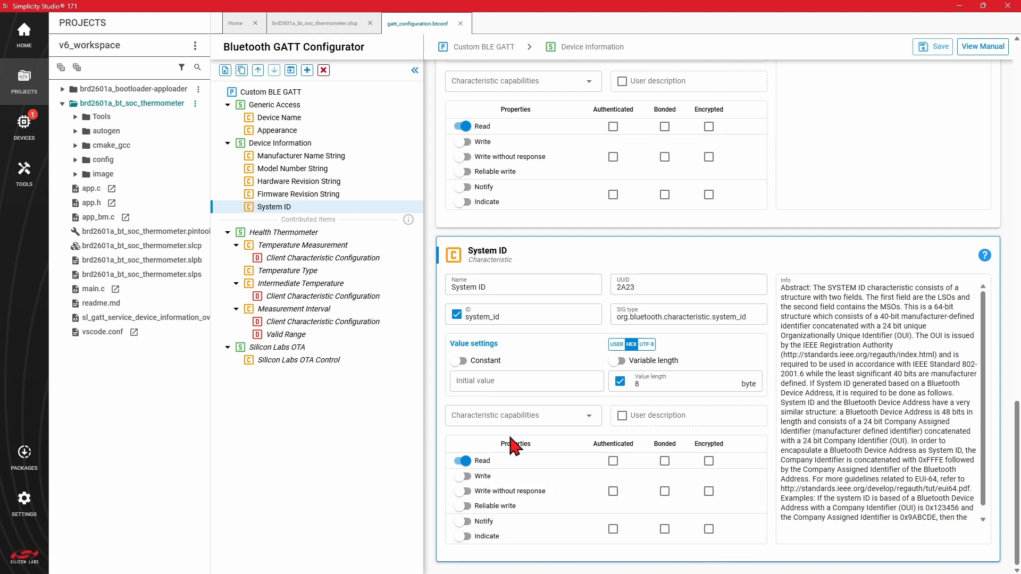
left_click(353, 262)
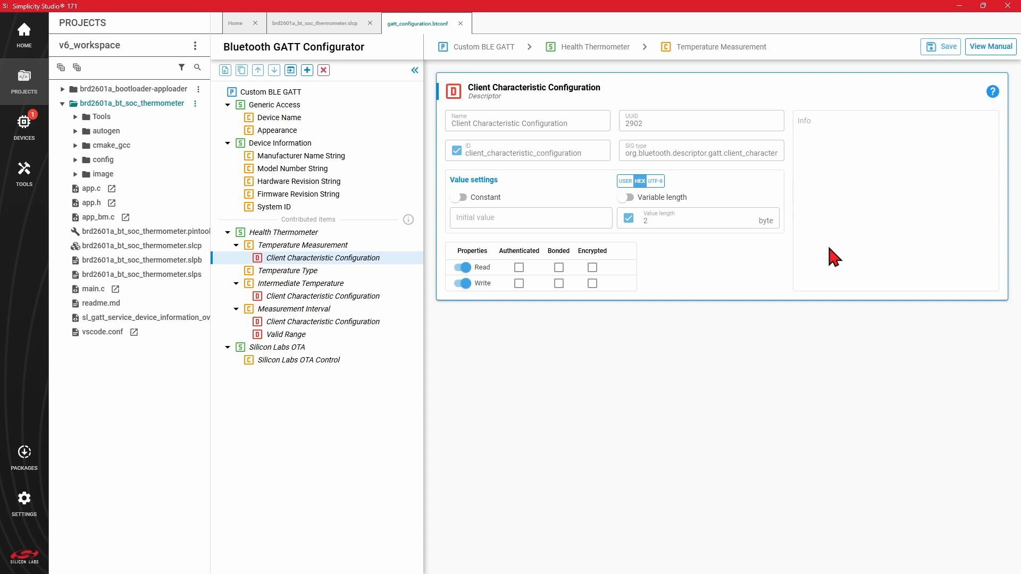
Step: Open the configurator's manual at section 1 on profiles, services, characteristics and the Attribute Protocol
left_click(977, 54)
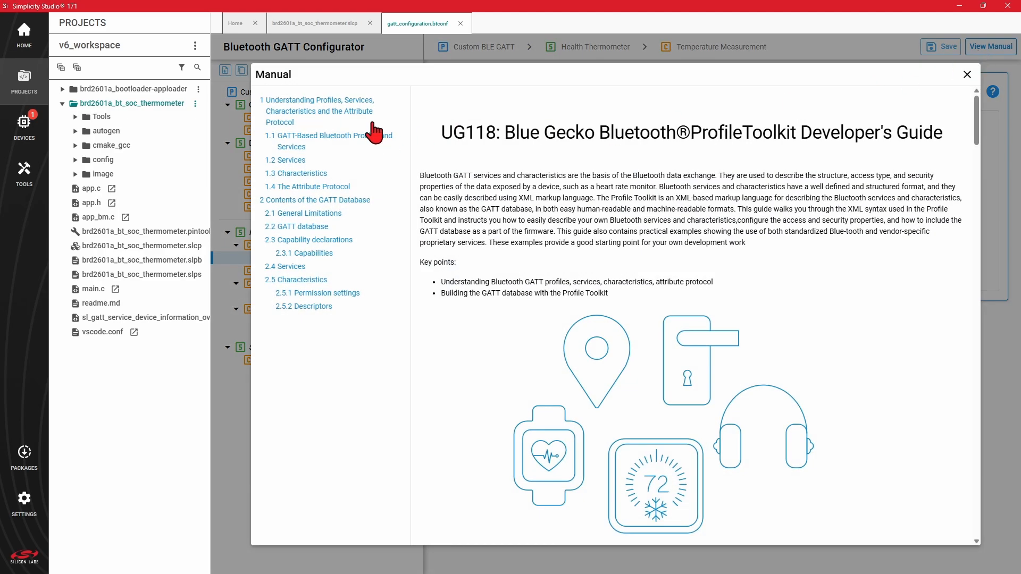
left_click(337, 107)
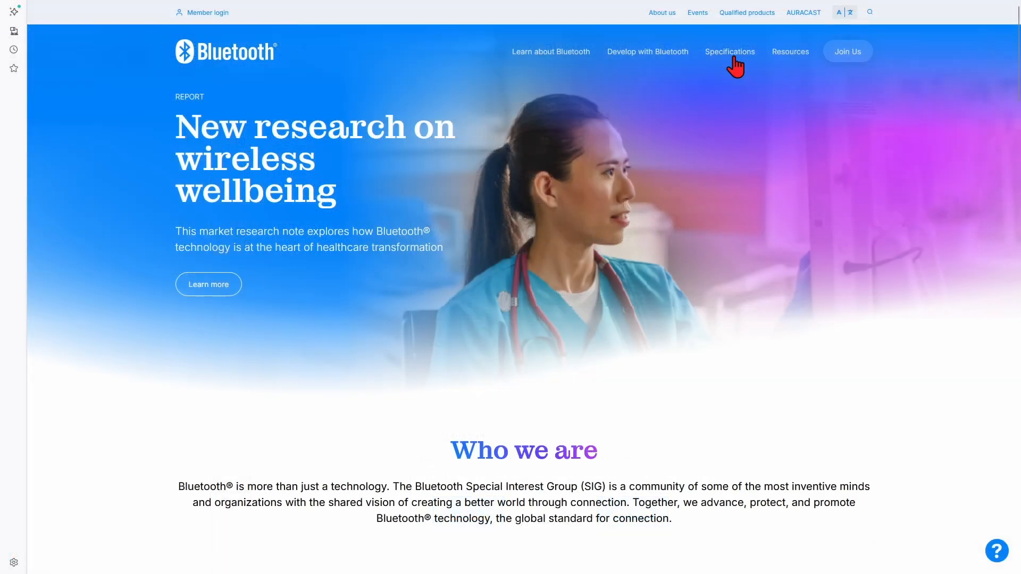
Step: Search the Bluetooth website's specifications and documents for "health thermometer", and close the configurator's manual
left_click(736, 62)
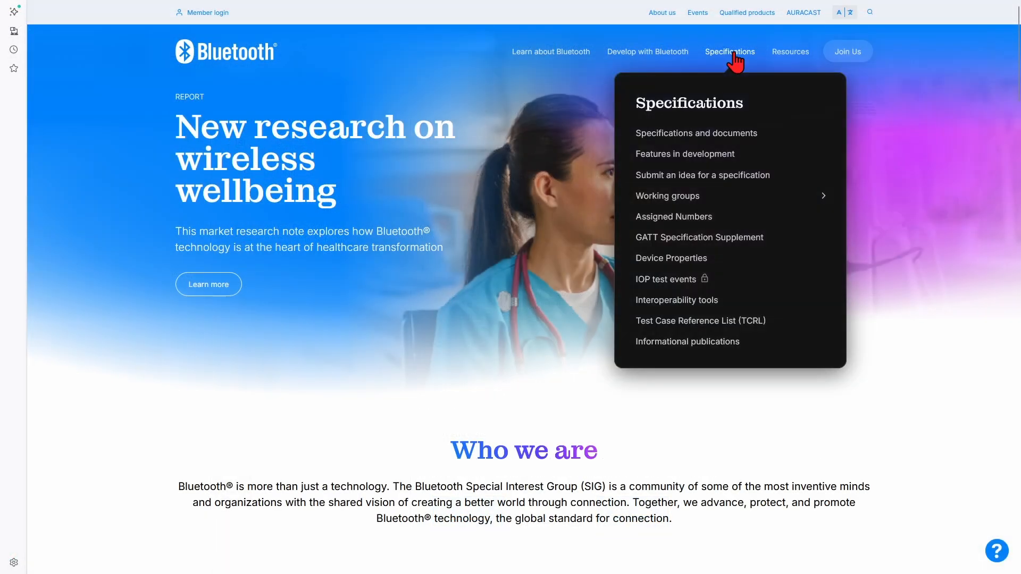
left_click(710, 139)
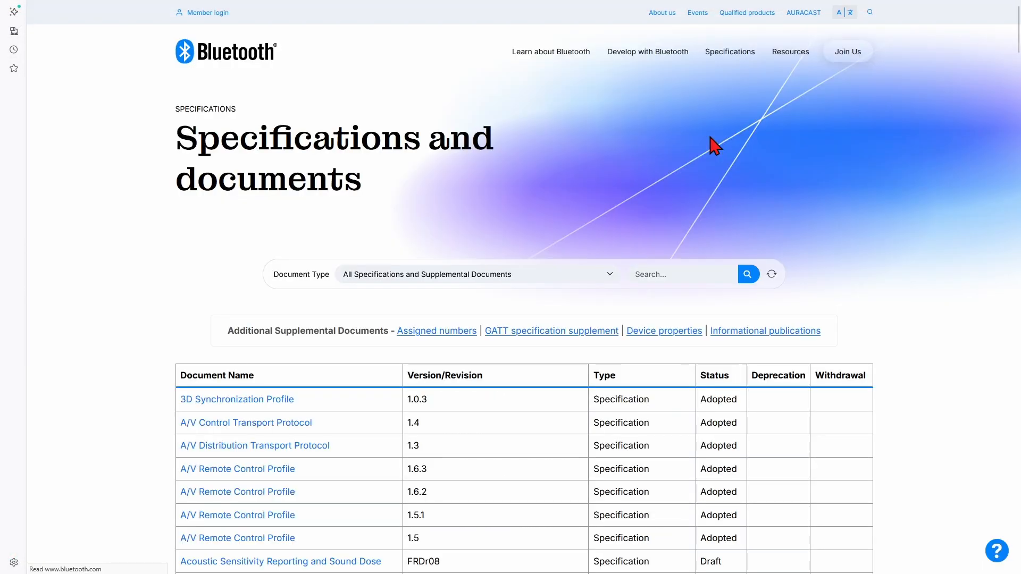
left_click(690, 277)
type("health thermometer")
left_click(750, 276)
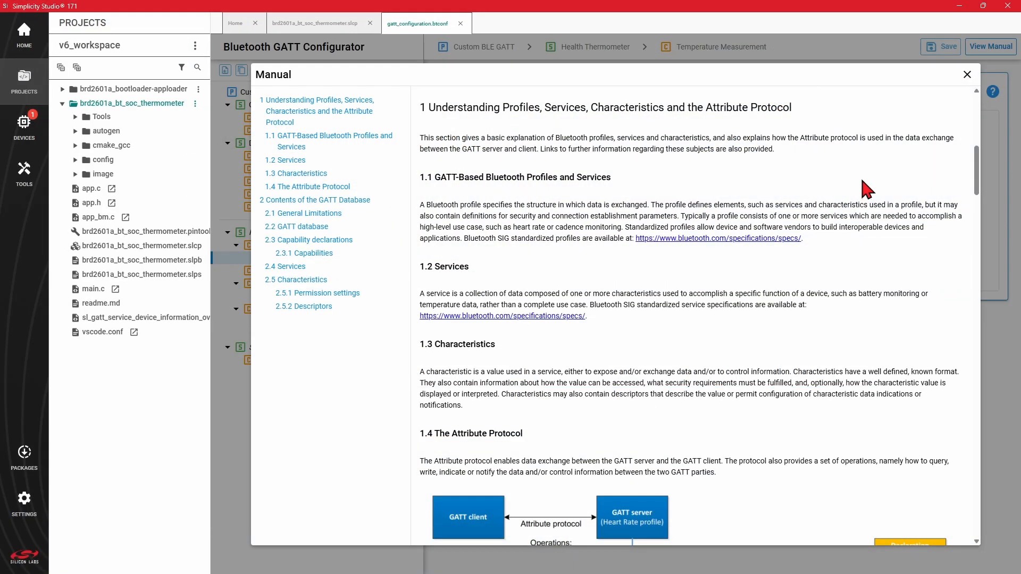
left_click(967, 74)
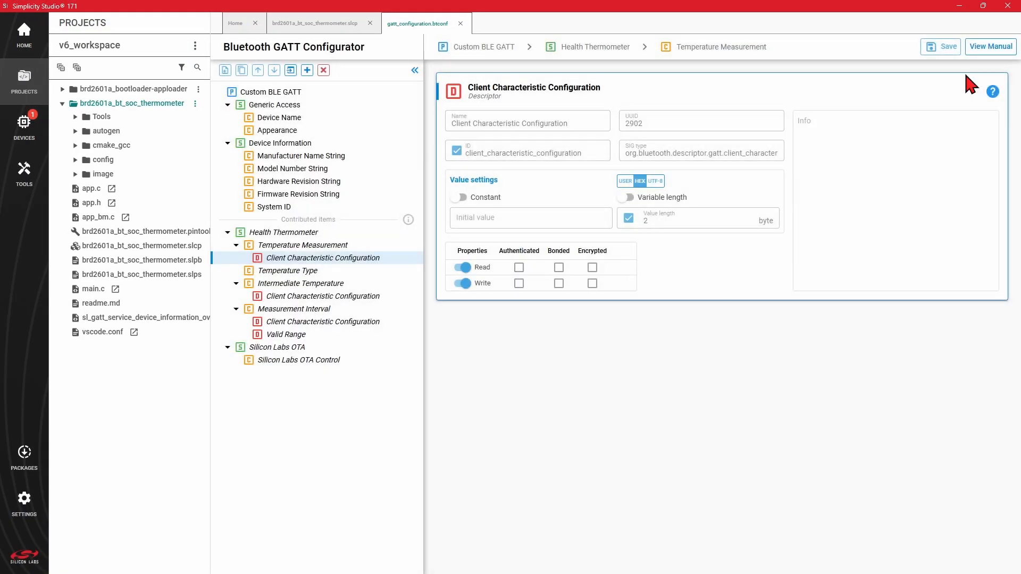
Step: For the Custom BLE GATT profile, browse the standard Bluetooth items and view the Health Thermometer profile and the Health Thermometer service
left_click(384, 95)
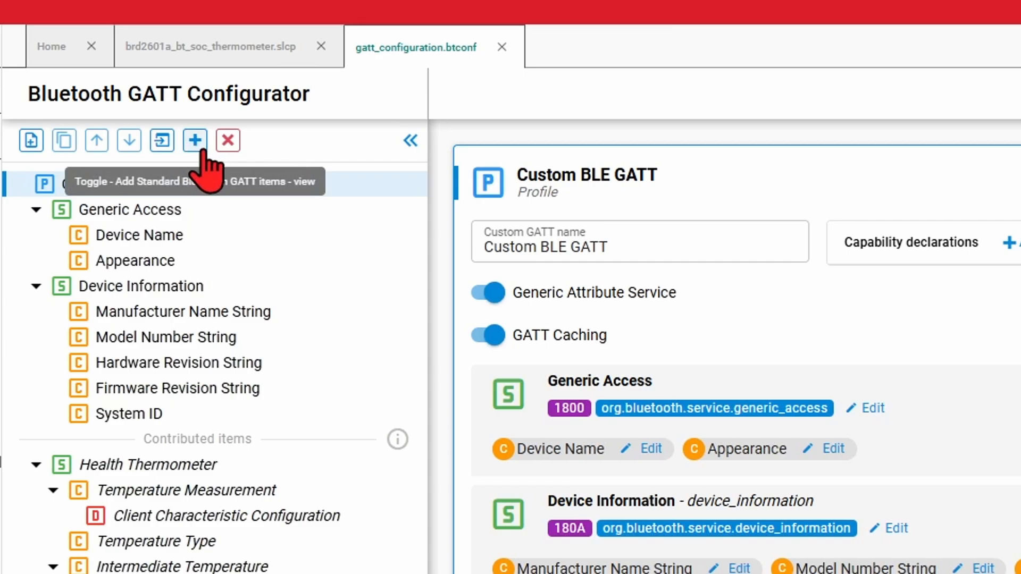
left_click(203, 151)
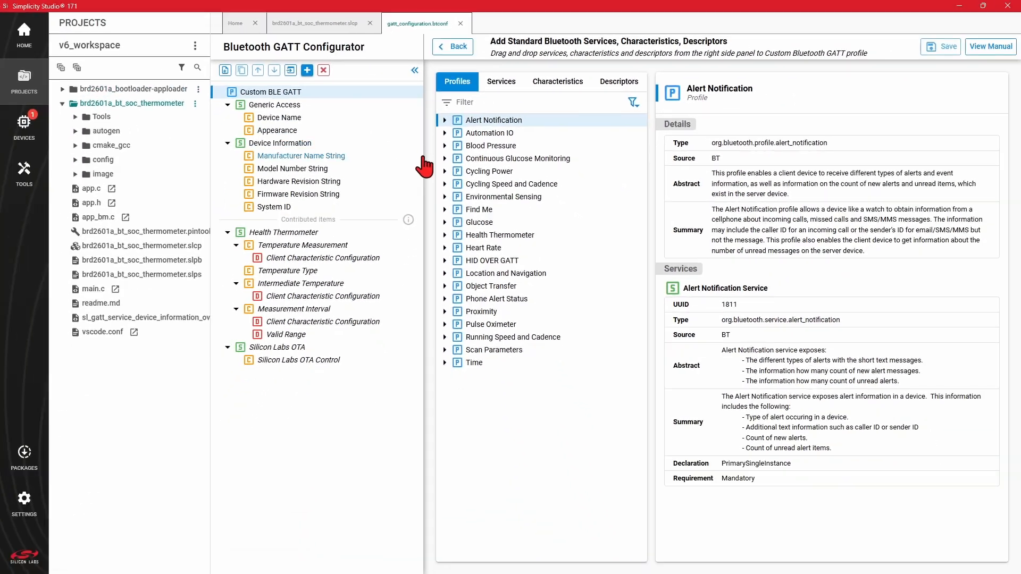
left_click(484, 235)
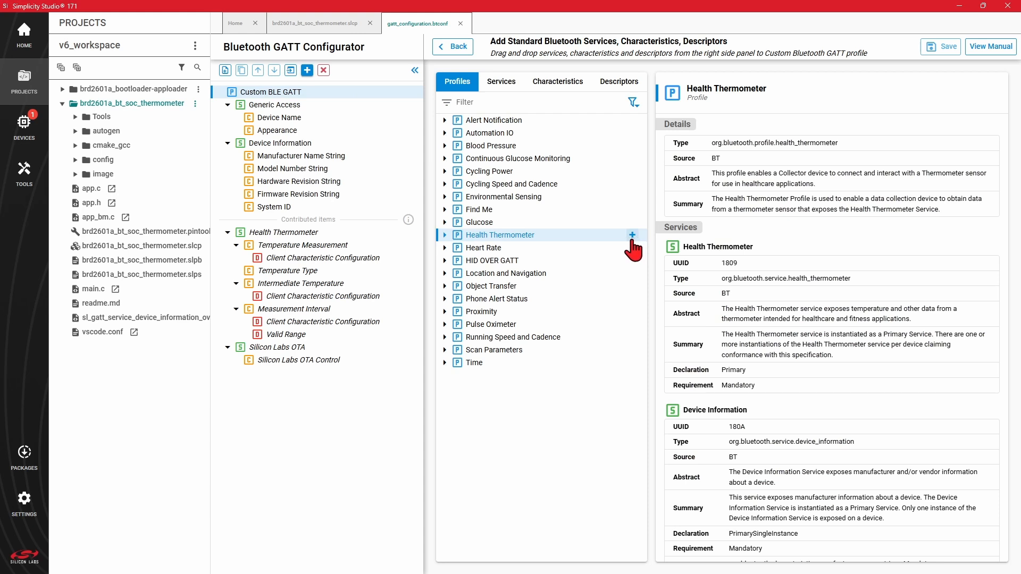
left_click(499, 84)
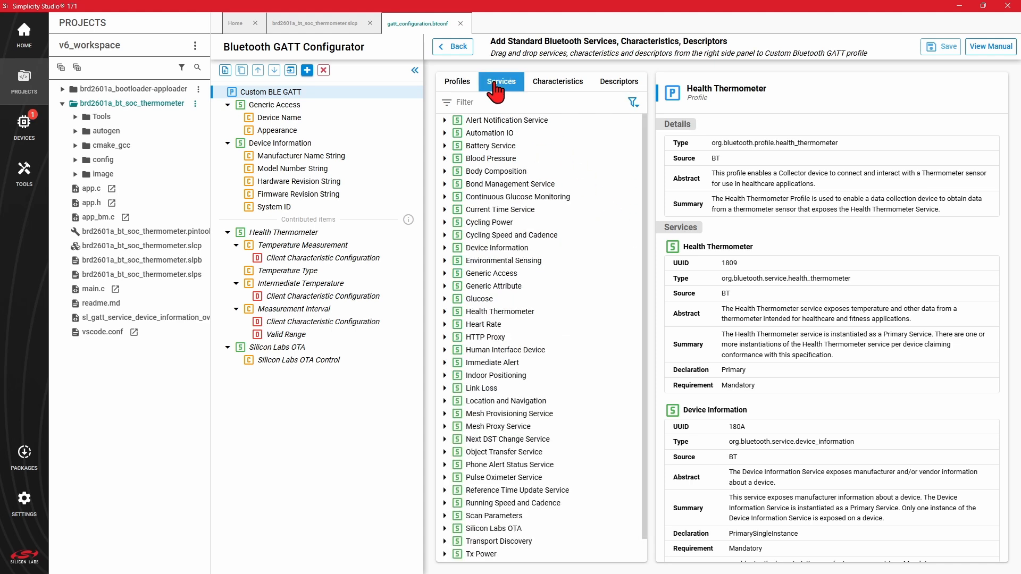
left_click(500, 313)
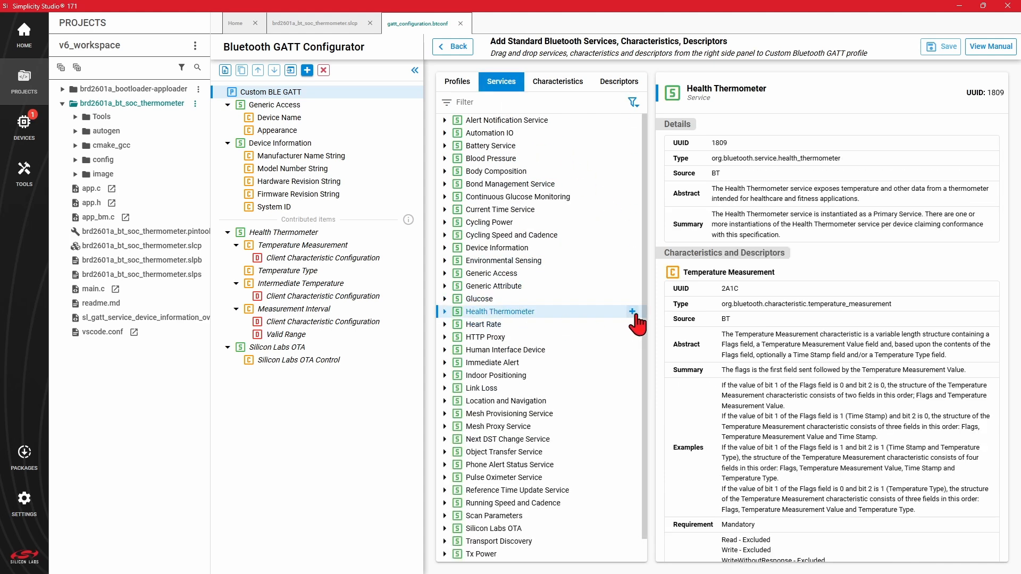
Step: Browse the standard characteristics and descriptors, view the Client Characteristic Configuration descriptor, and return to the custom profile
left_click(567, 90)
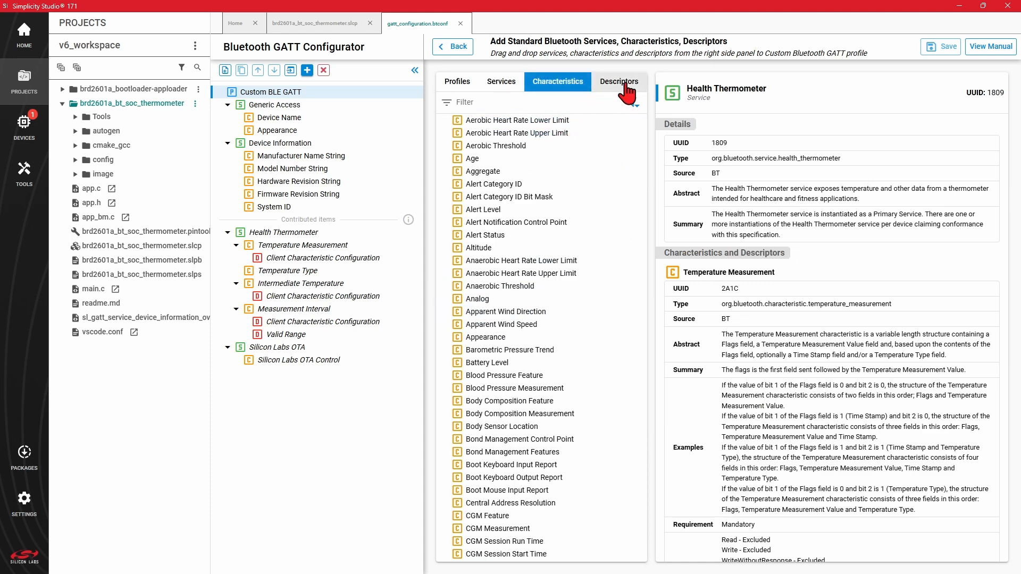
left_click(608, 88)
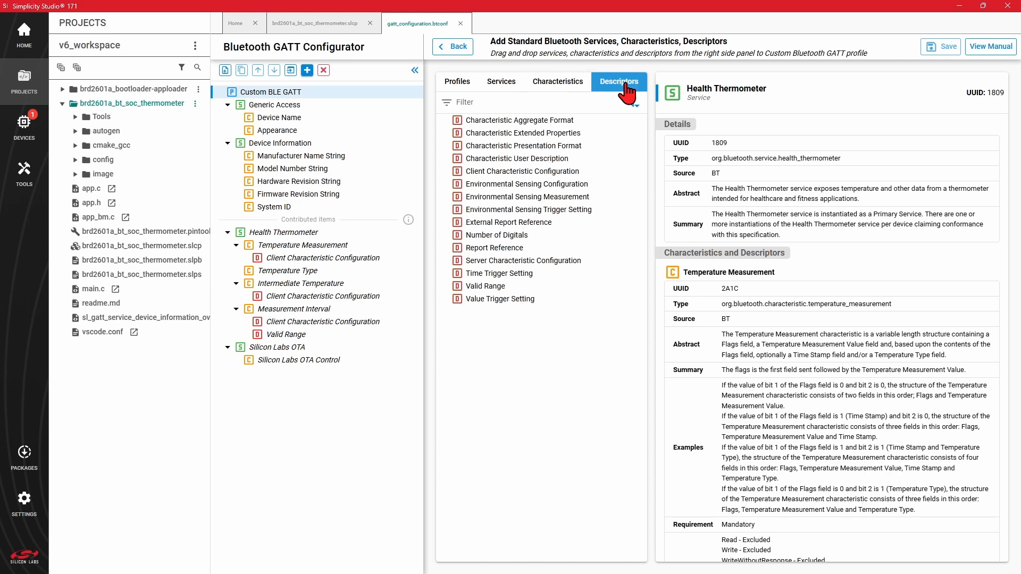
left_click(547, 172)
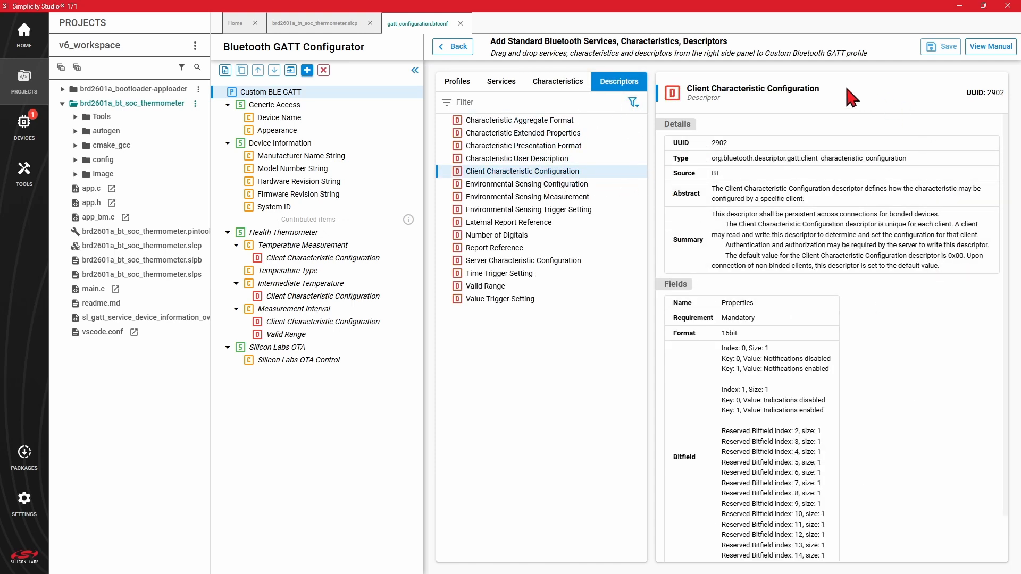
left_click(453, 46)
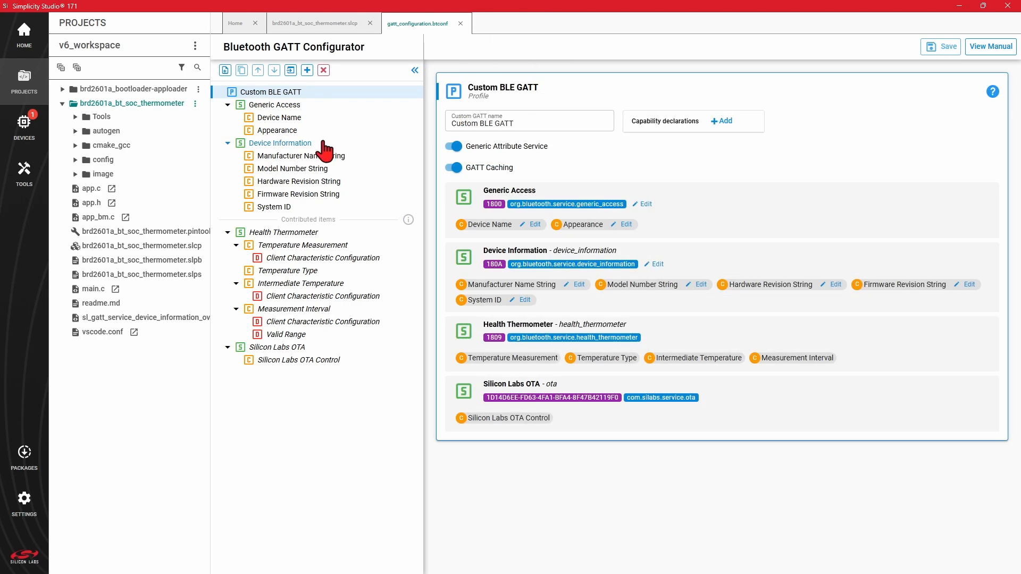
Step: Show the types of new item that can be added from the Device Information service
left_click(308, 148)
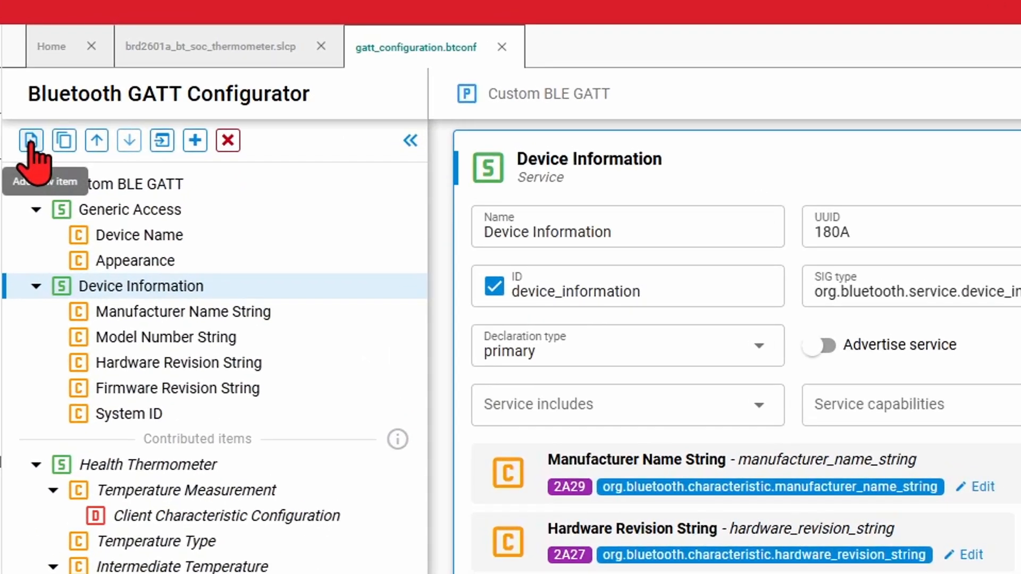
left_click(30, 140)
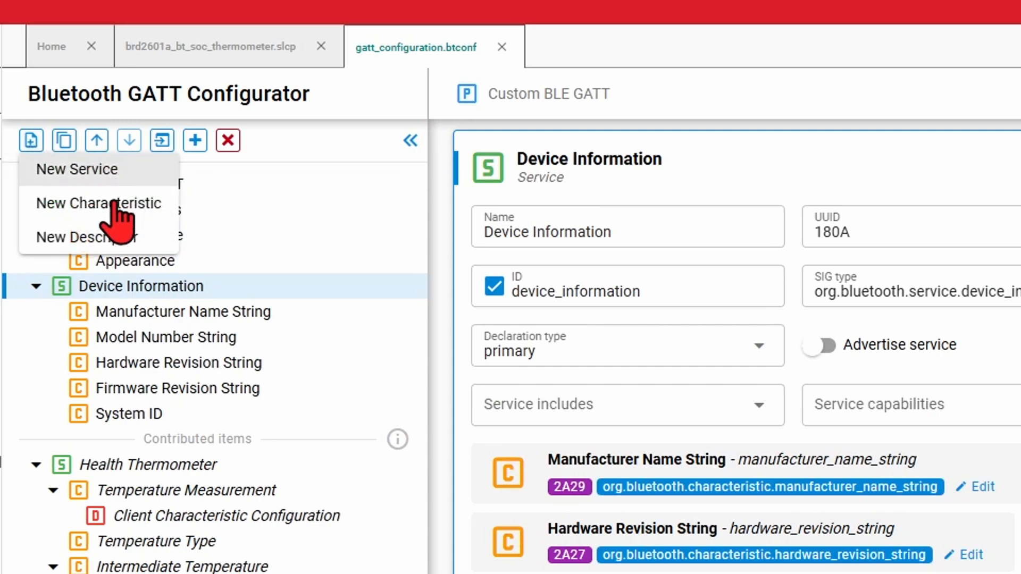
left_click(25, 145)
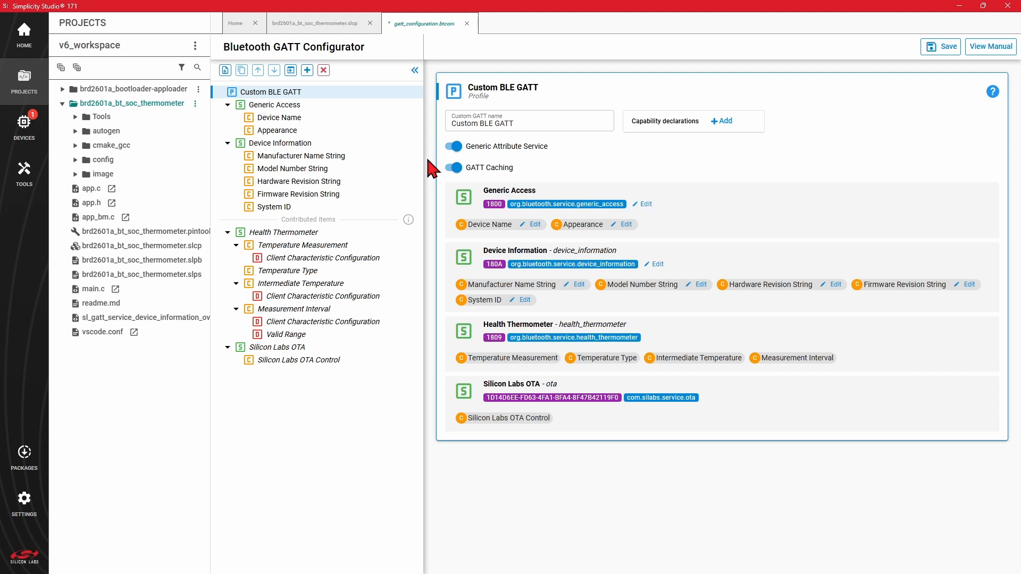
Step: Open the Device Name characteristic under Generic Access and select the text of its initial value
left_click(298, 126)
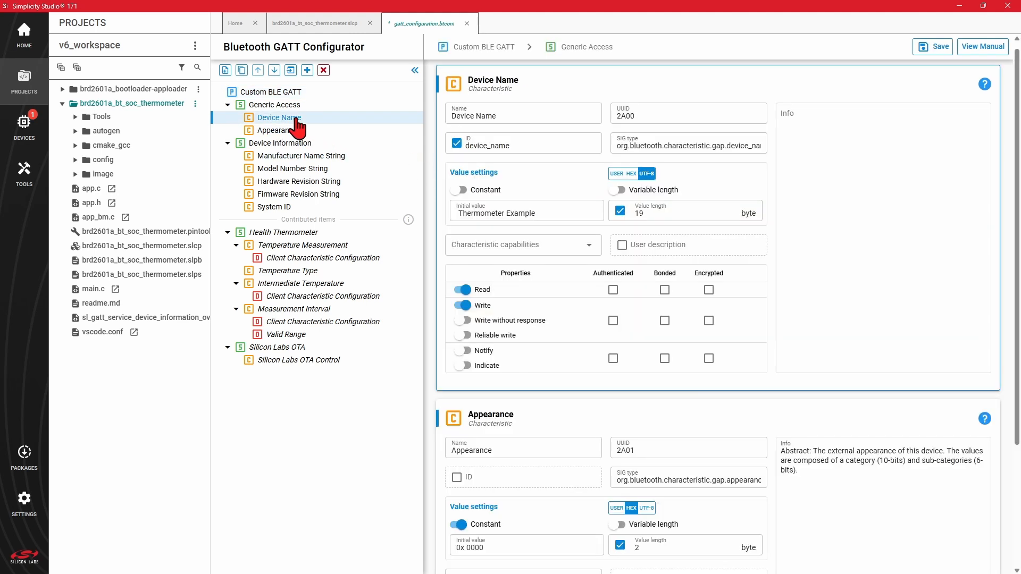
left_click_drag(529, 207, 456, 213)
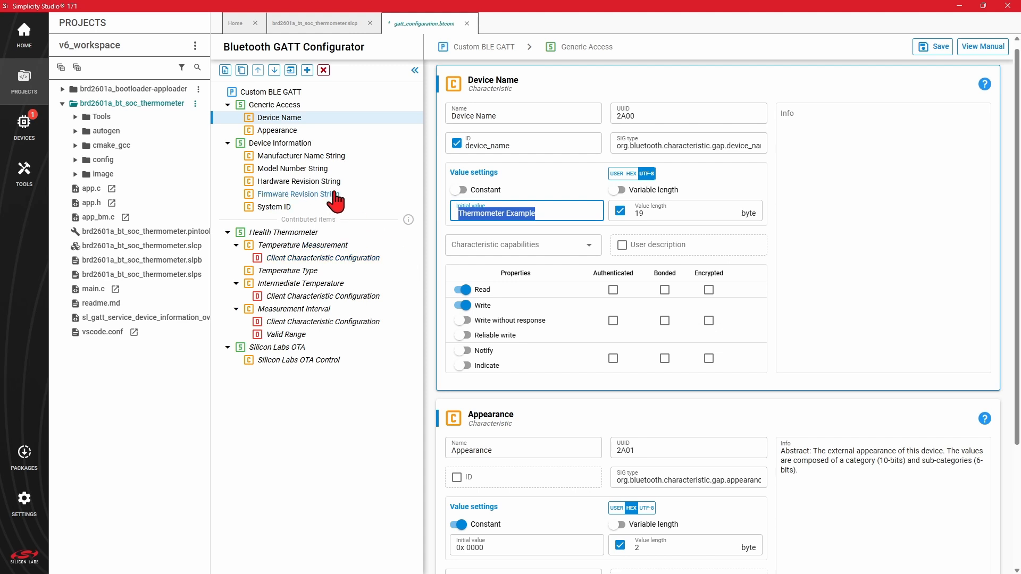
Step: Open the Manufacturer Name String characteristic under Device Information and select the text of its initial value
left_click(319, 156)
left_click_drag(503, 213, 458, 217)
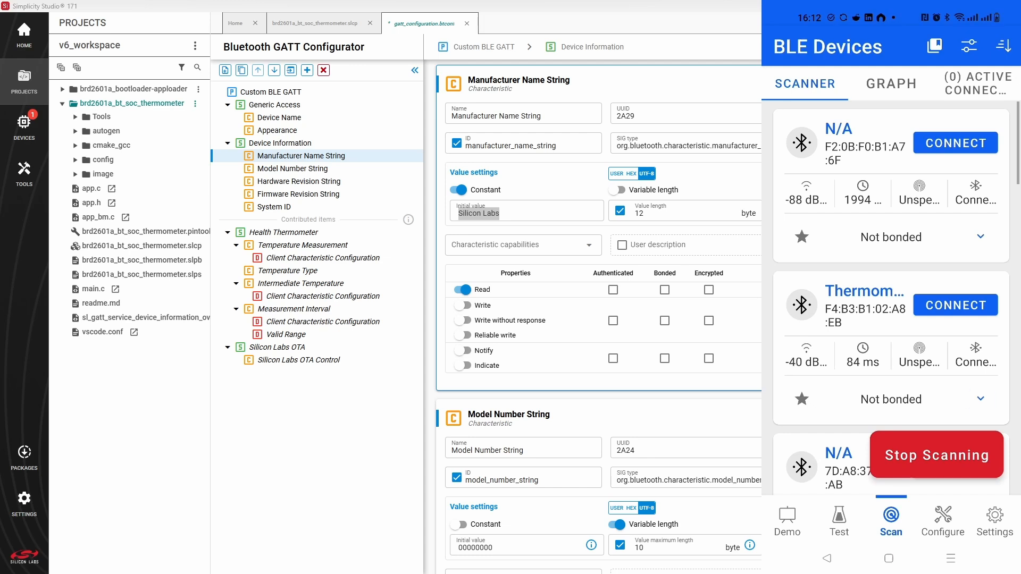
Step: In the phone's BLE scanner app, connect to the thermometer device, read the Manufacturer Name String under Device Information, and disconnect
left_click(988, 308)
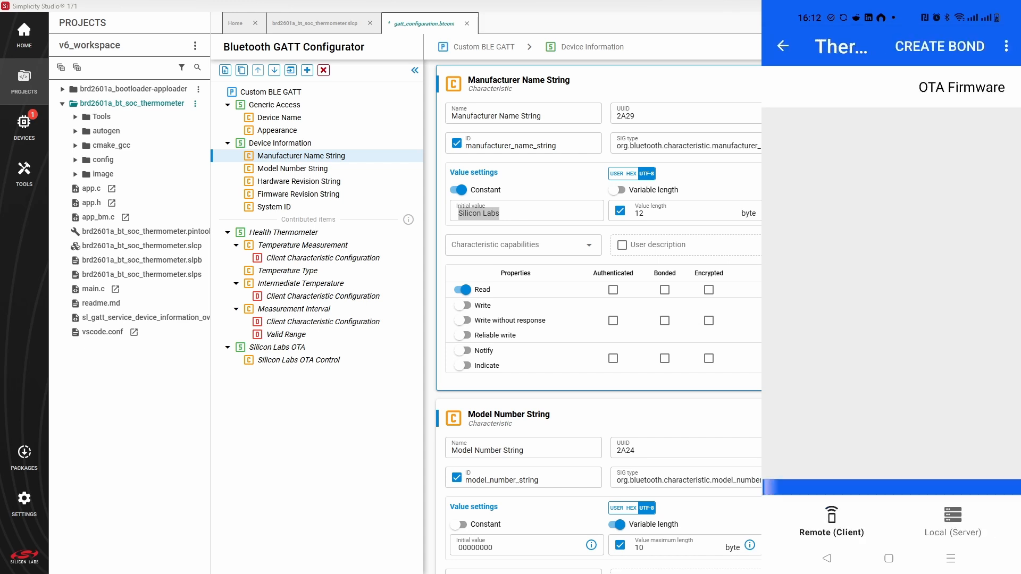
scroll(891, 301, "down", 4)
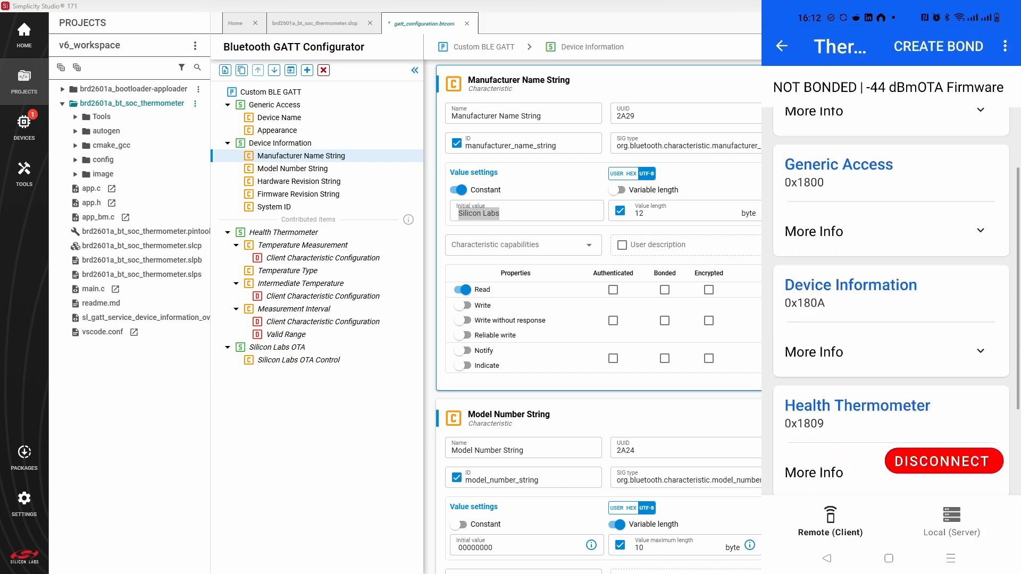
scroll(981, 223, "down", 1)
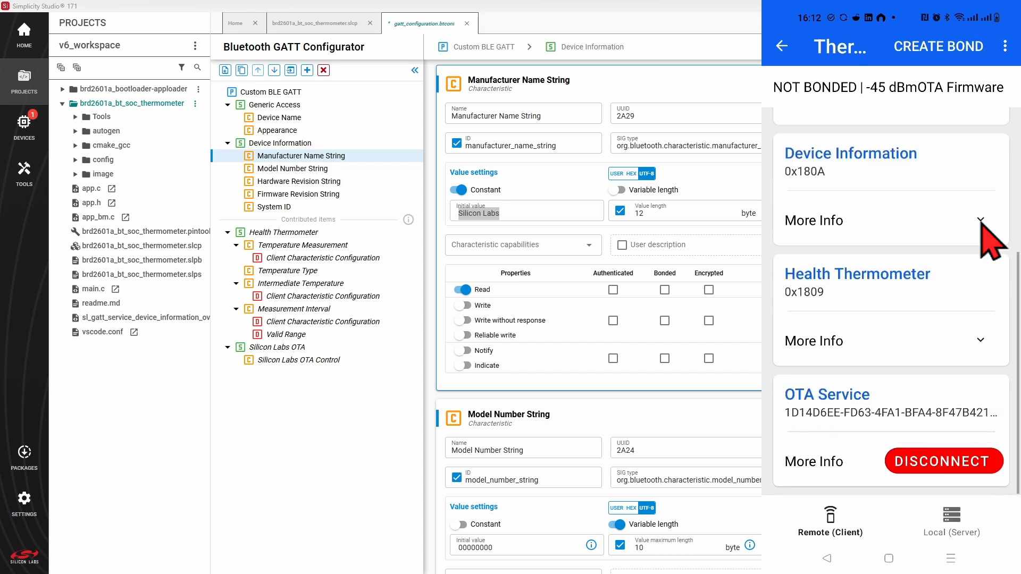
left_click(980, 220)
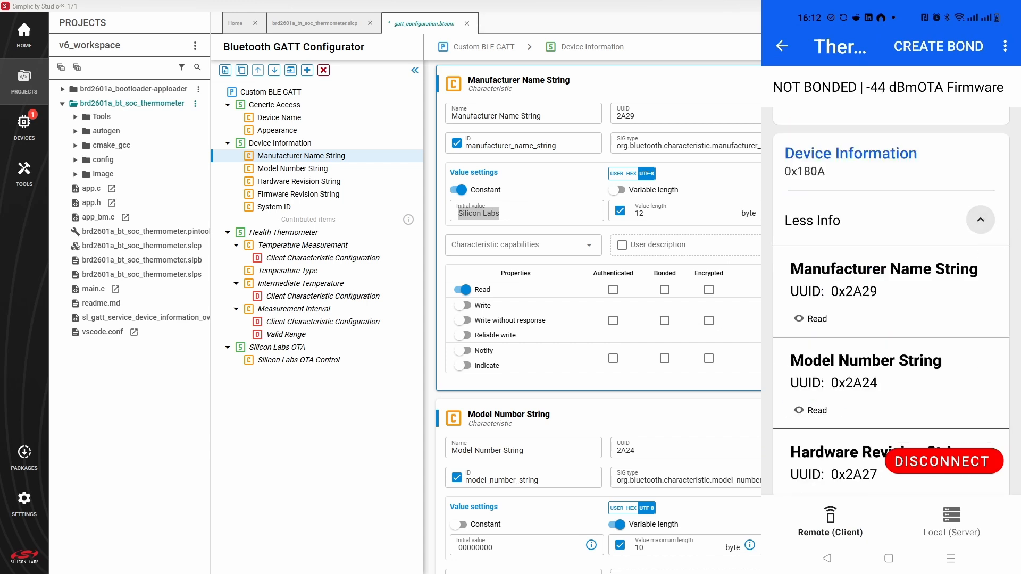
left_click(832, 318)
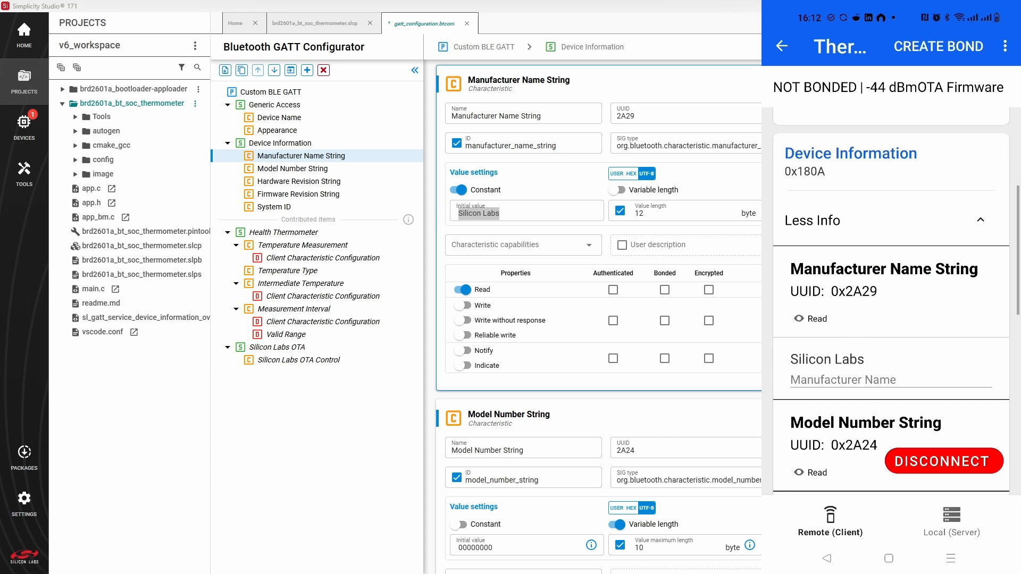
left_click(990, 461)
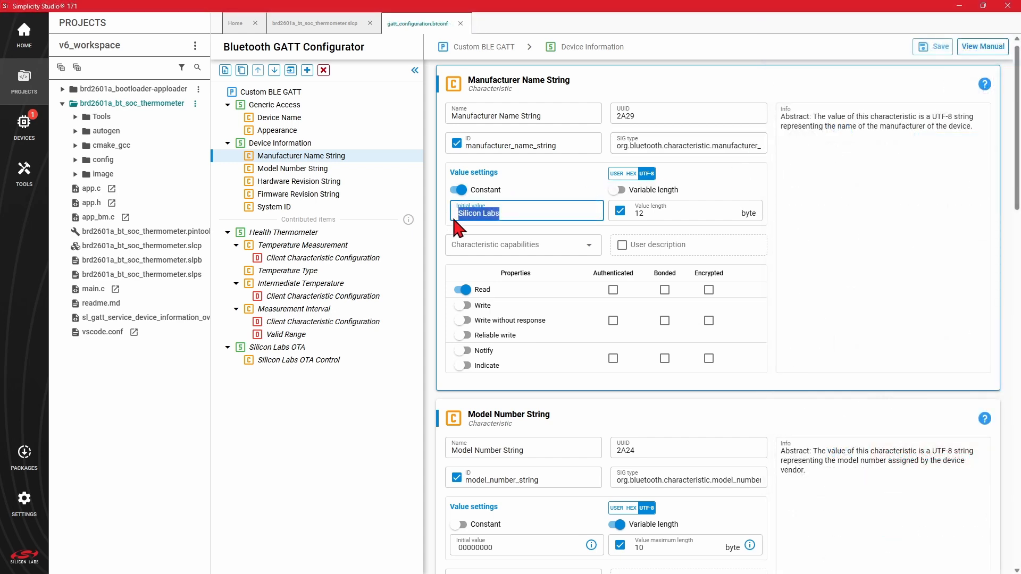
Step: In the GATT Configurator, set the Manufacturer Name String's initial value to "My Company" and save the configuration
type("My Company")
left_click(930, 53)
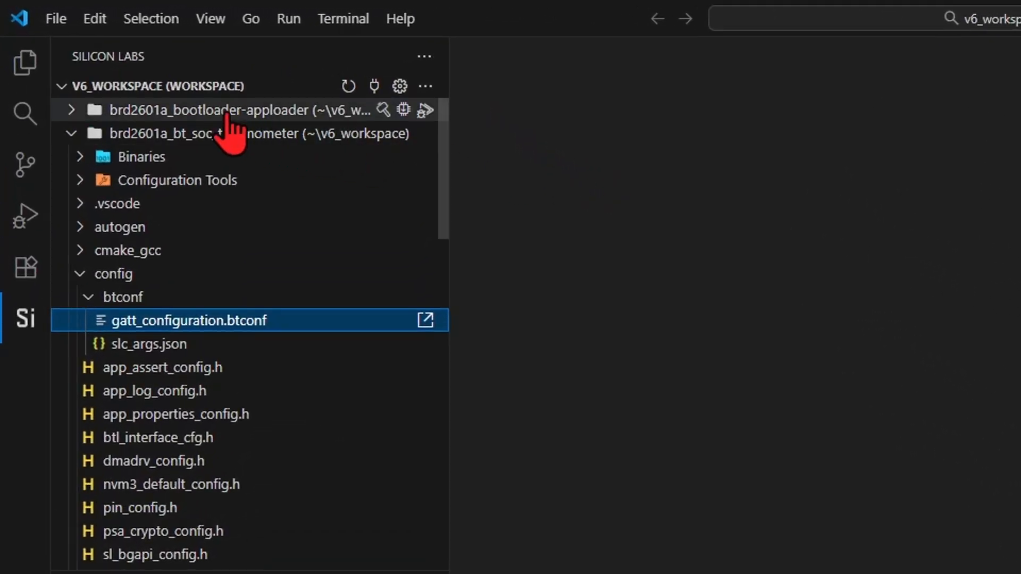
Step: In Visual Studio Code, refresh the workspace and flash the brd2601a_bt_soc_thermometer project to the board using its .s37 binary
left_click(348, 87)
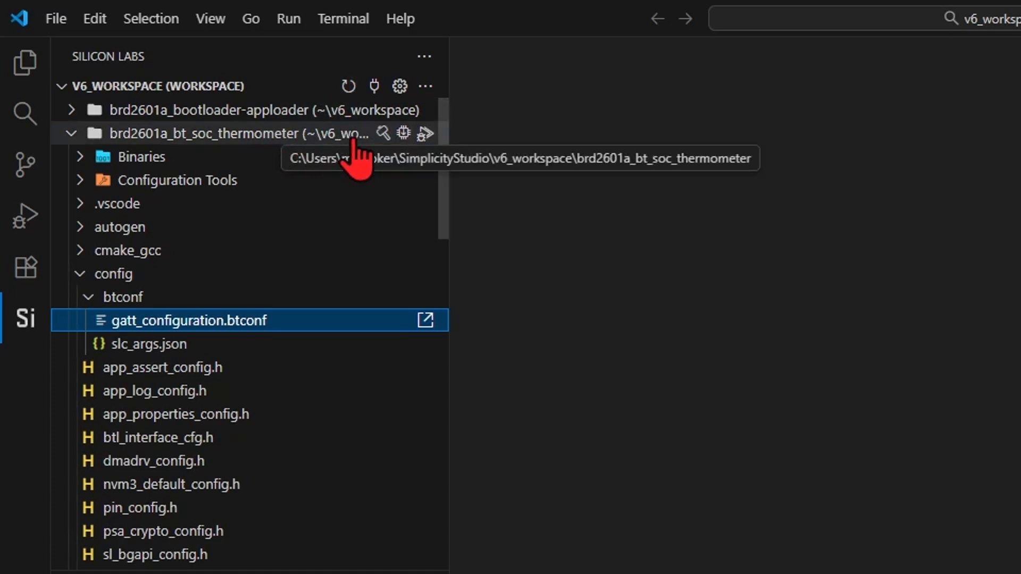
left_click(402, 136)
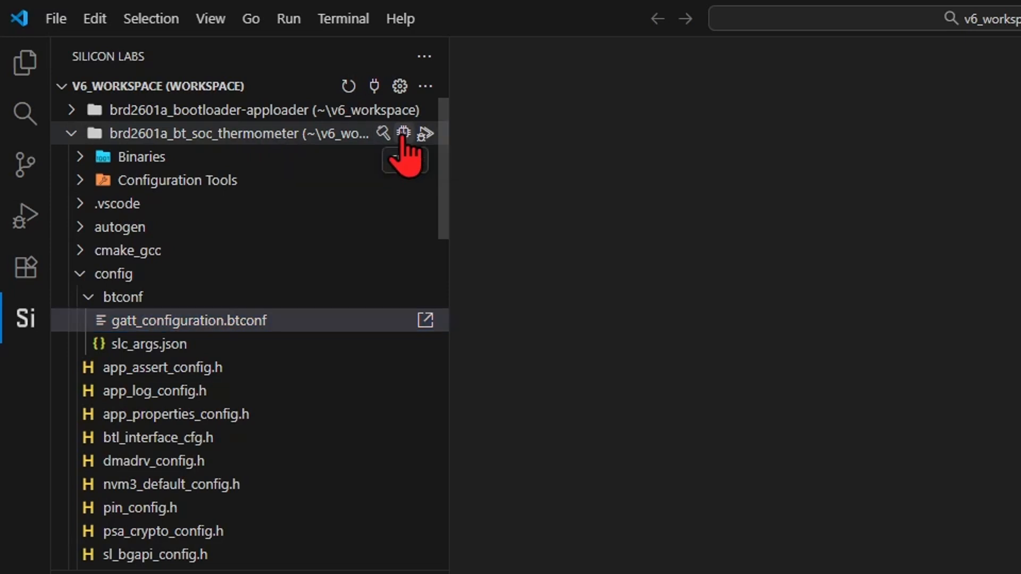
left_click(235, 154)
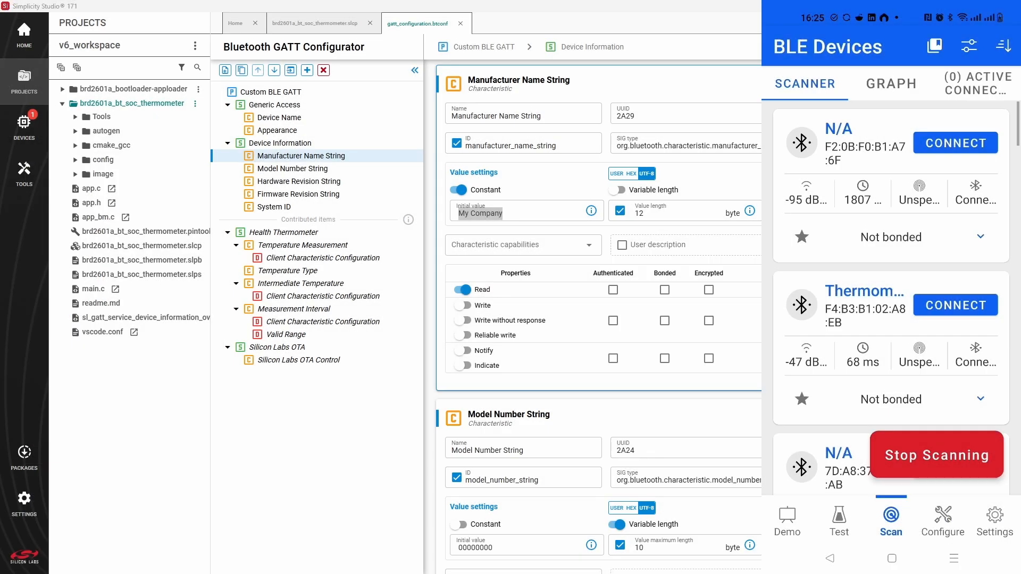
Step: Reconnect to the reflashed thermometer in the phone's BLE scanner app and read the Manufacturer Name String under Device Information
left_click(988, 302)
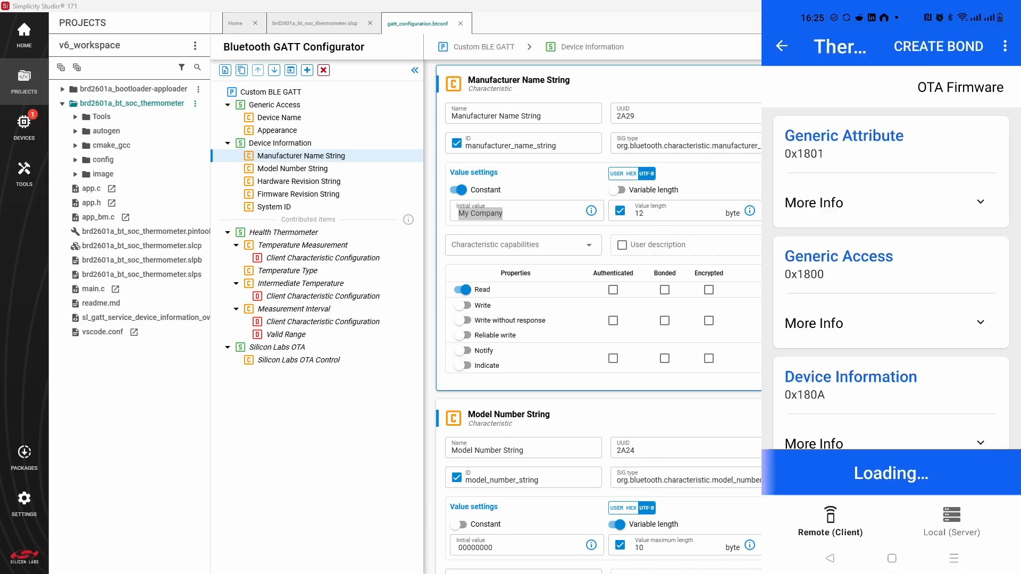
scroll(984, 314, "down", 3)
left_click(983, 312)
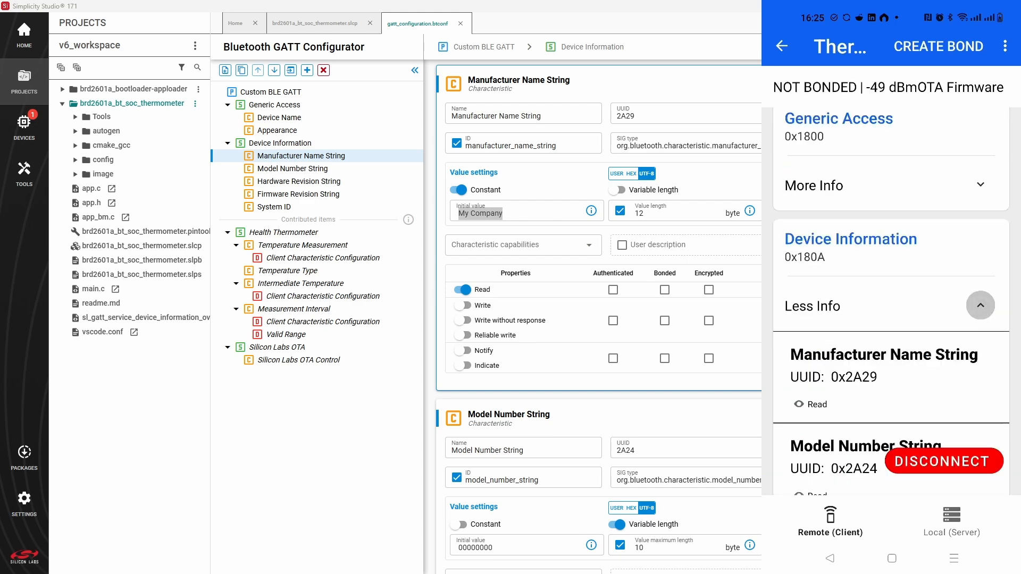
scroll(832, 276, "down", 2)
left_click(830, 313)
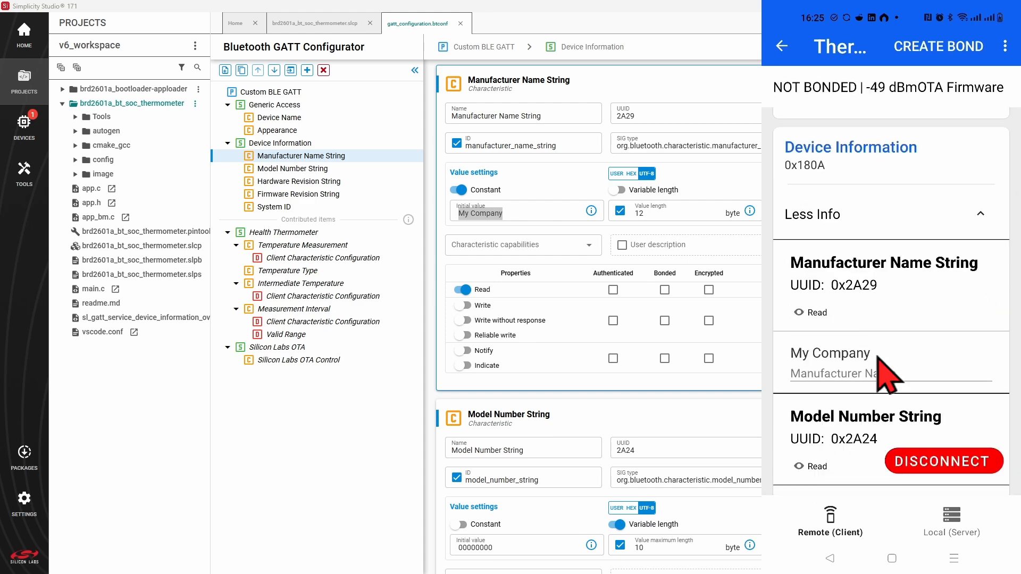